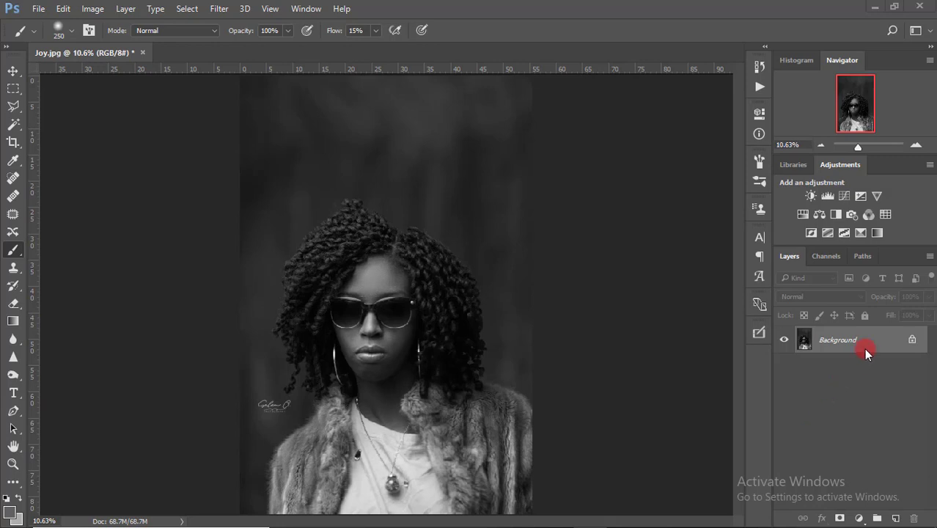
left_click(837, 214)
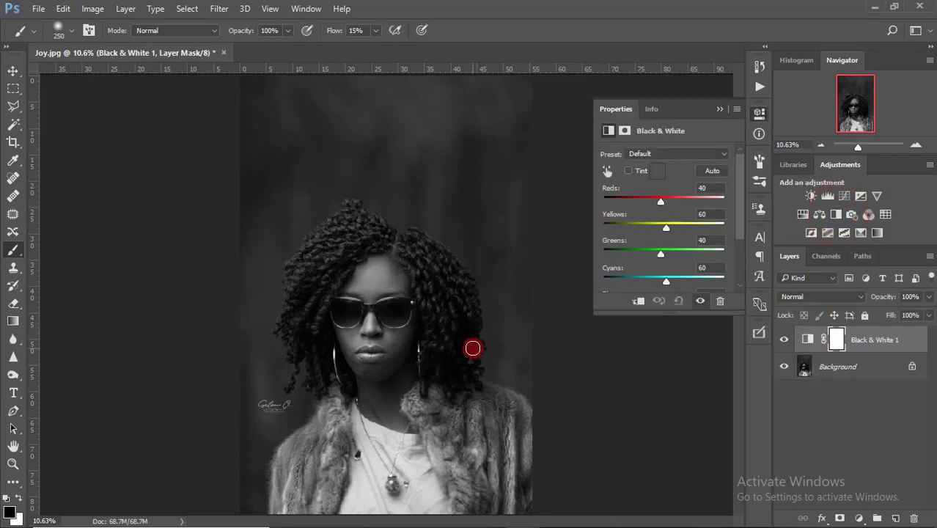
key("ctrl+plus")
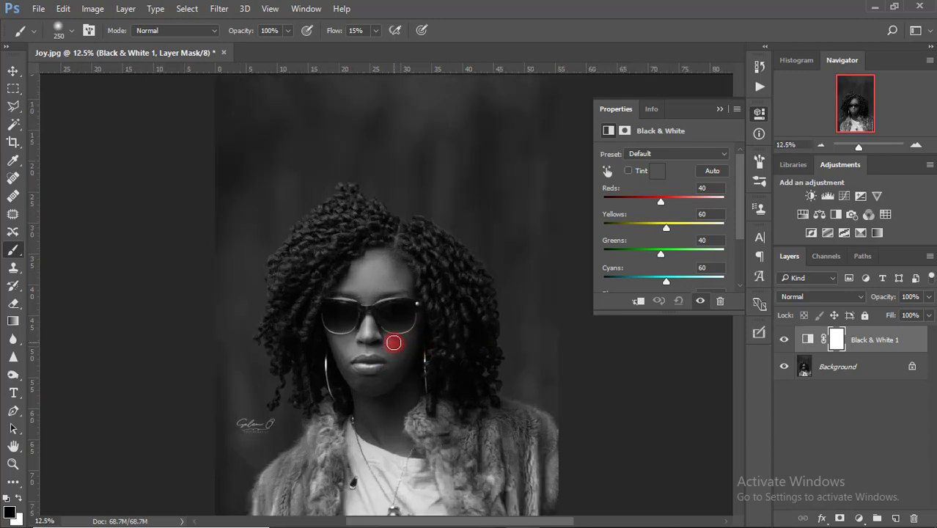
key("ctrl+plus")
key("ctrl+plus")
key("ctrl+plus")
key("ctrl+plus")
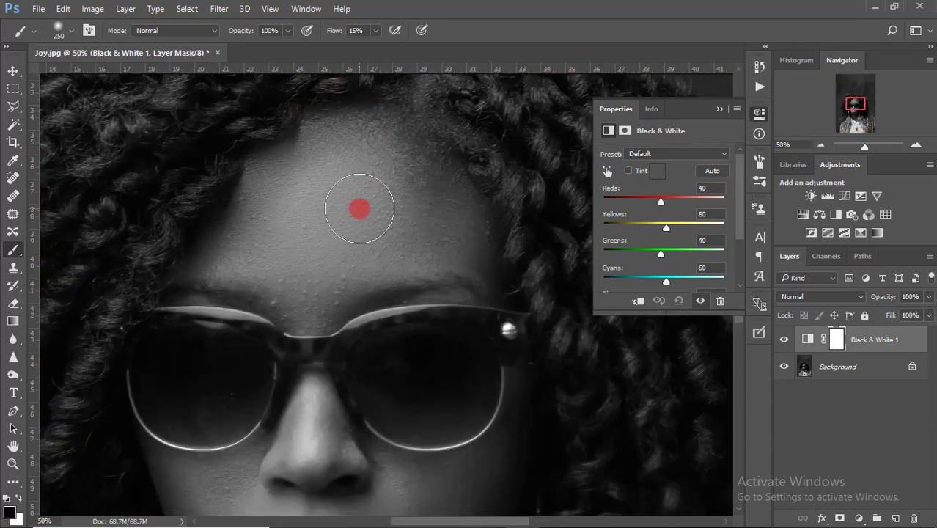
key("ctrl+0")
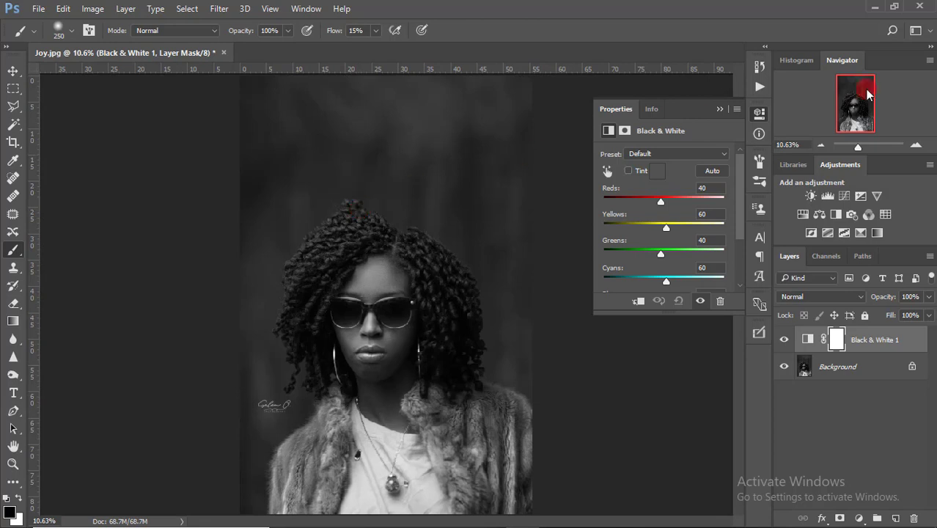
key("Delete")
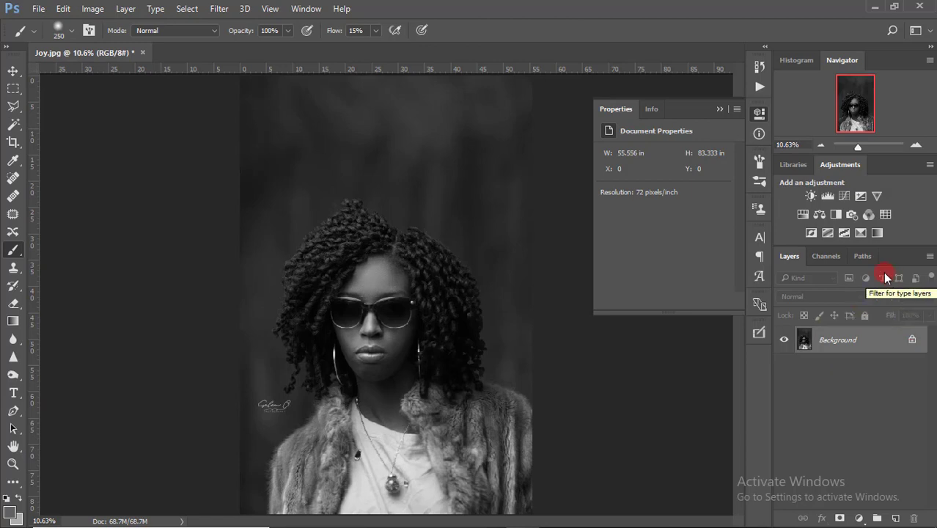
Step: Add two Curves adjustment layers above the Background and hide the upper one
left_click(844, 197)
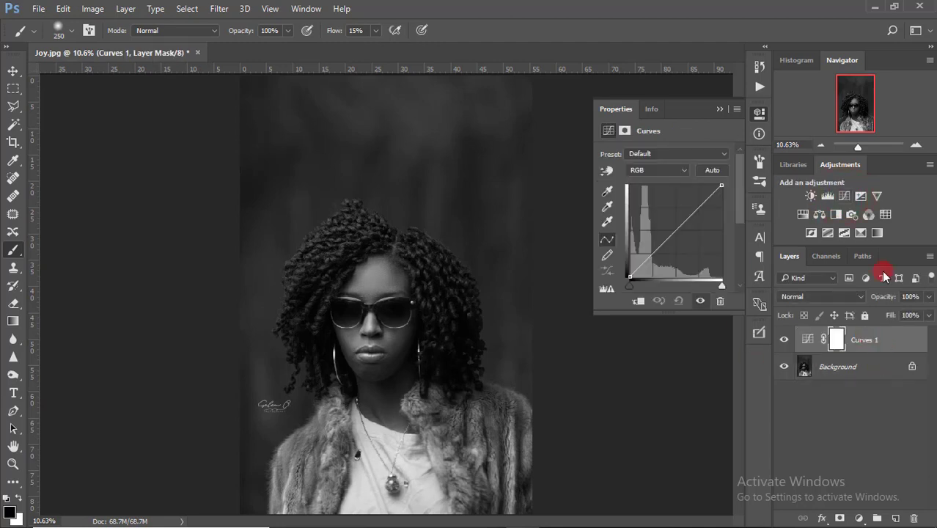
left_click(845, 197)
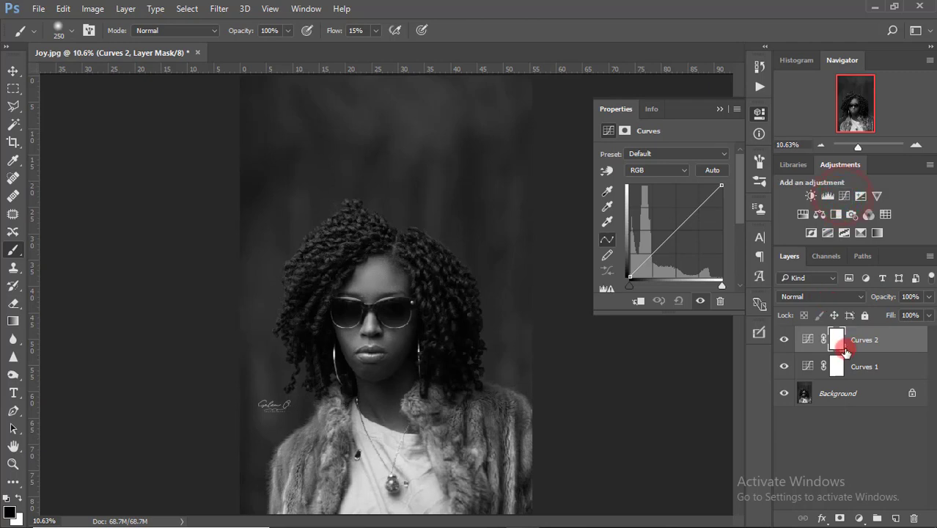
left_click(783, 341)
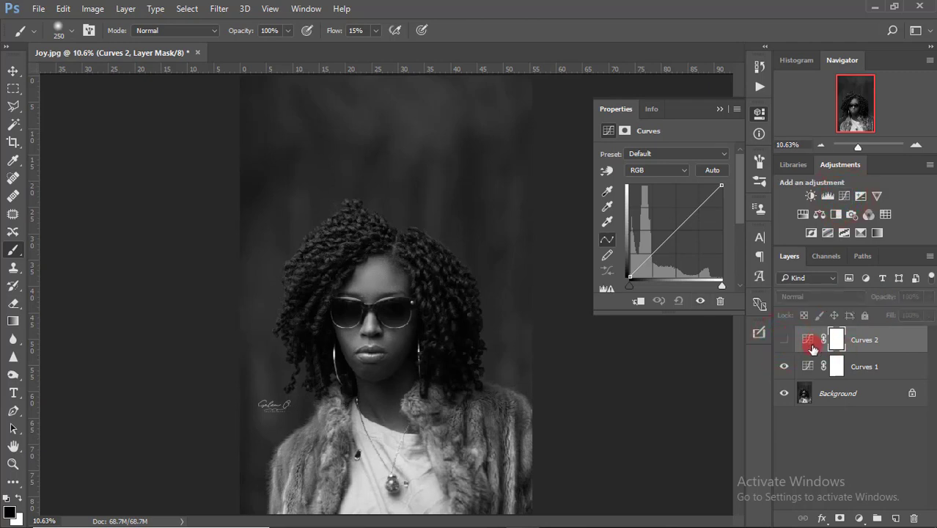
Step: Rename the lower Curves layer as Burn
left_click(865, 366)
double_click(865, 367)
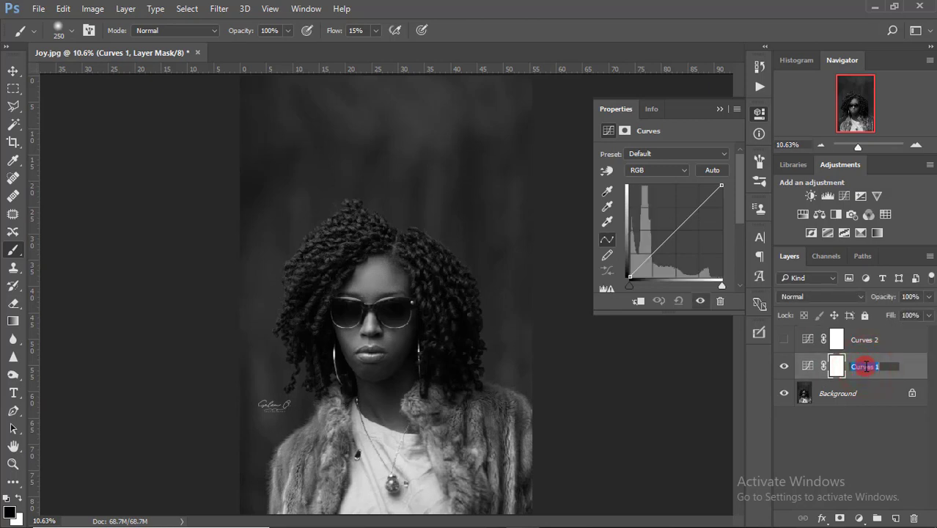
type("Burn")
key("Return")
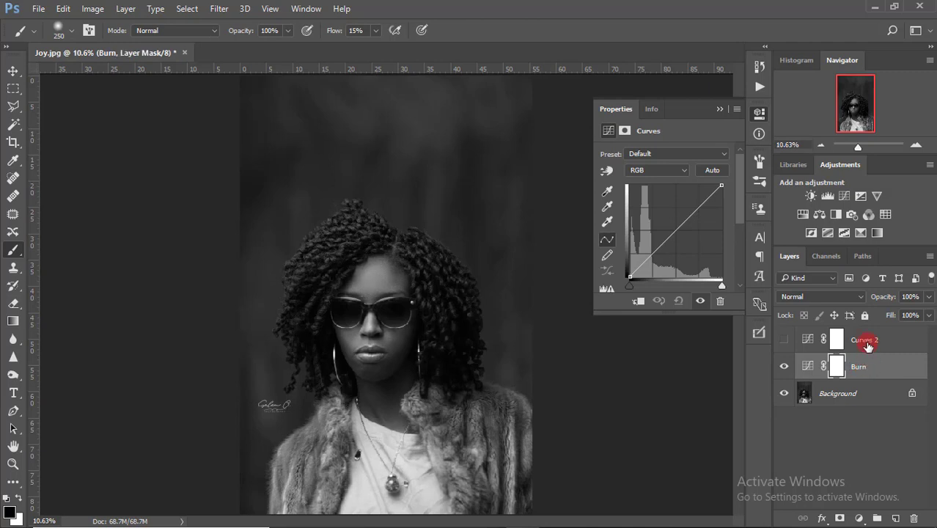
Step: Rename the upper Curves layer as Dodge and make it visible again
left_click(867, 341)
left_click(868, 344)
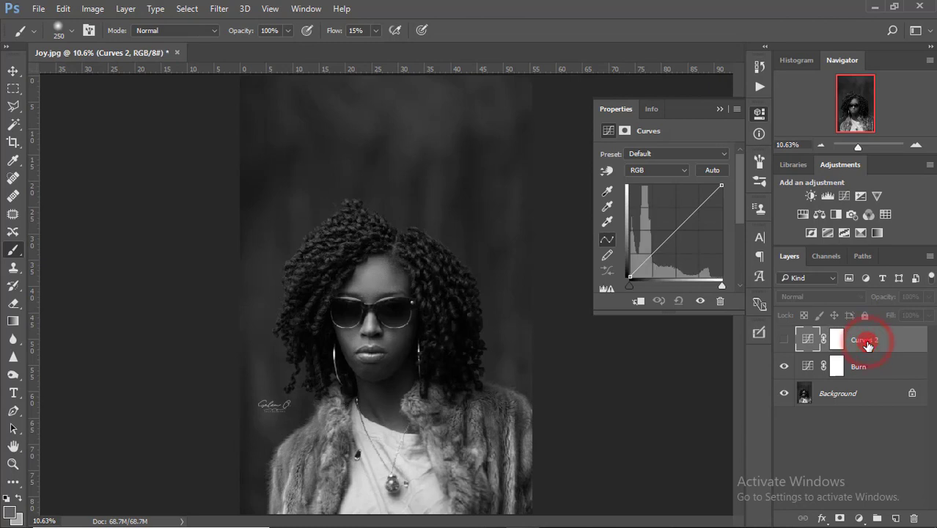
double_click(867, 341)
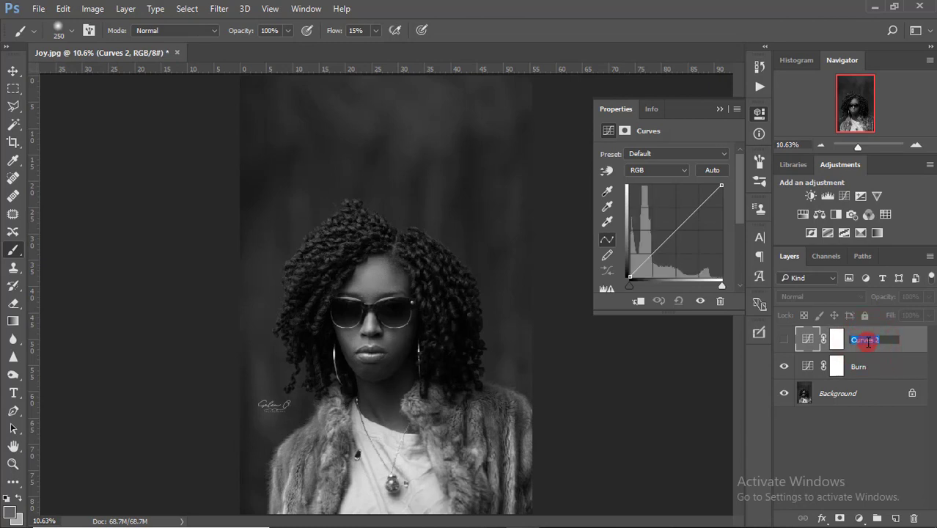
type("Dodge")
left_click(784, 340)
left_click(838, 340)
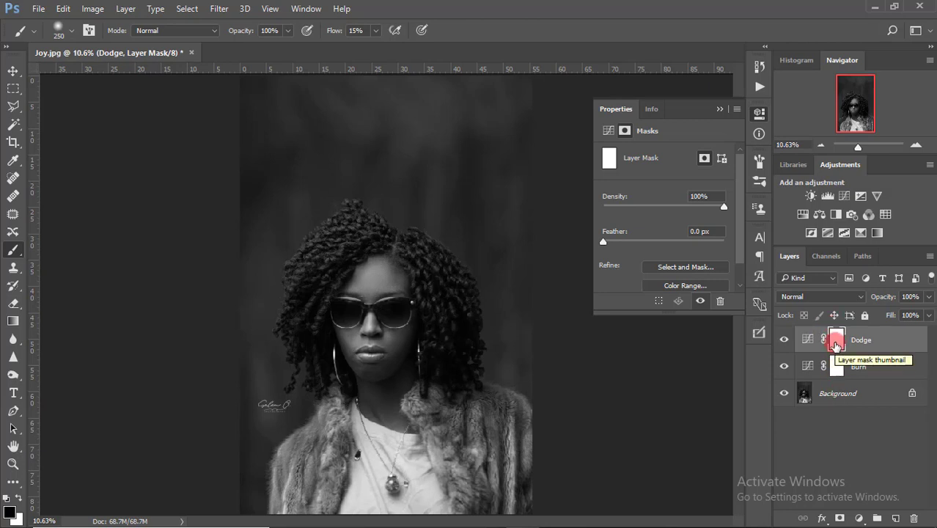
Step: Pull the midpoint of the Burn layer's RGB curve down to darken the image, and hide that layer
left_click(810, 368)
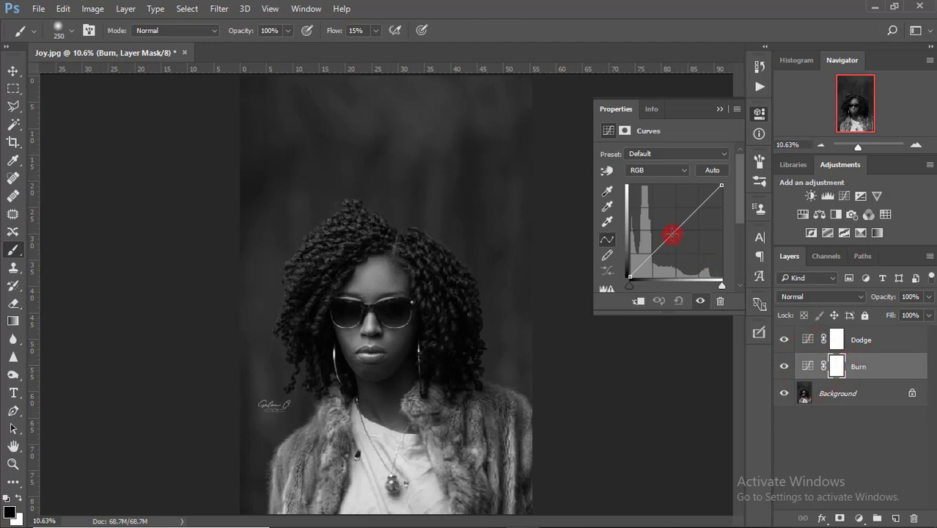
left_click(671, 234)
left_click_drag(671, 234, 680, 241)
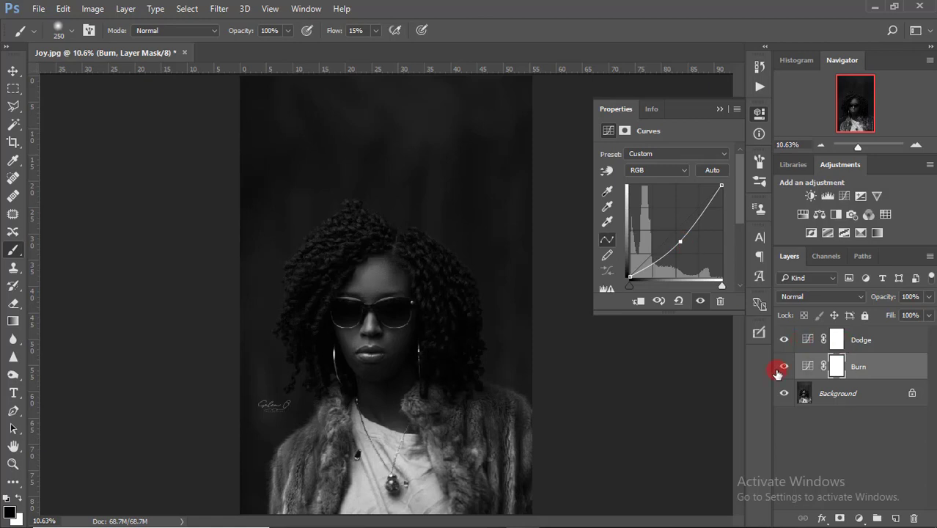
left_click(782, 368)
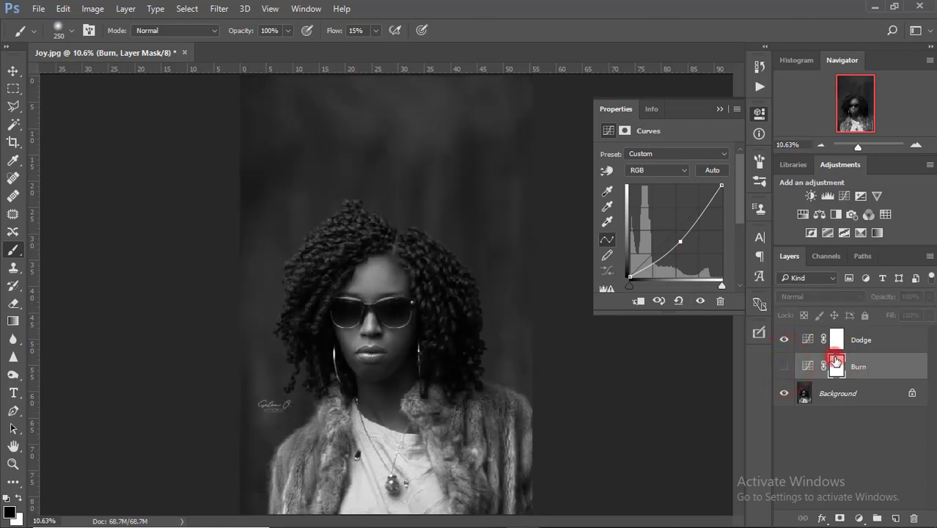
Step: Raise the midpoint of the Dodge layer's RGB curve to brighten the image, and show the Burn layer again
left_click(873, 340)
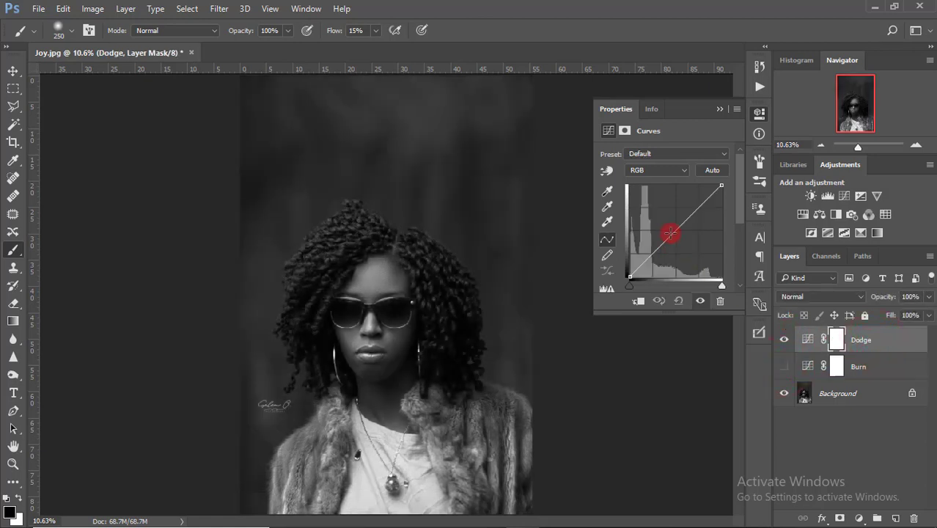
mouse_move(672, 234)
left_mouse_down()
mouse_move(660, 226)
mouse_move(669, 223)
left_mouse_up()
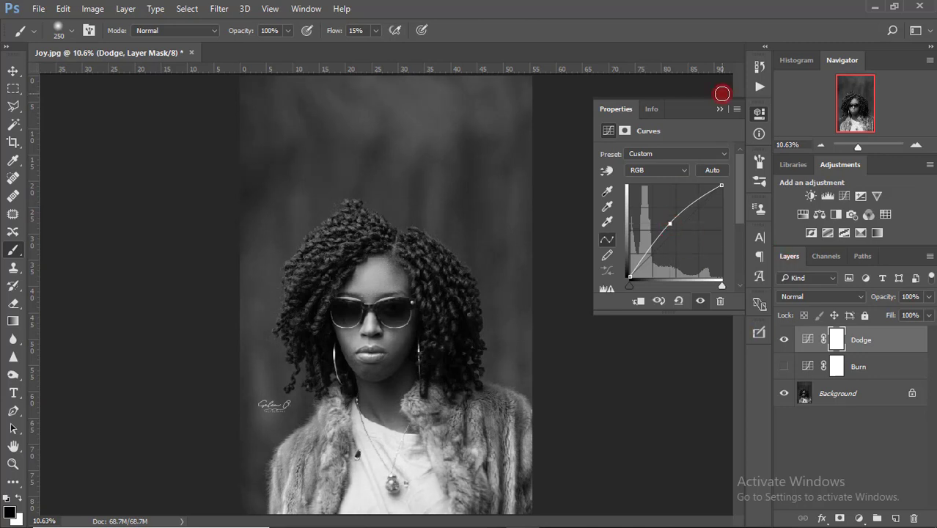
left_click(719, 109)
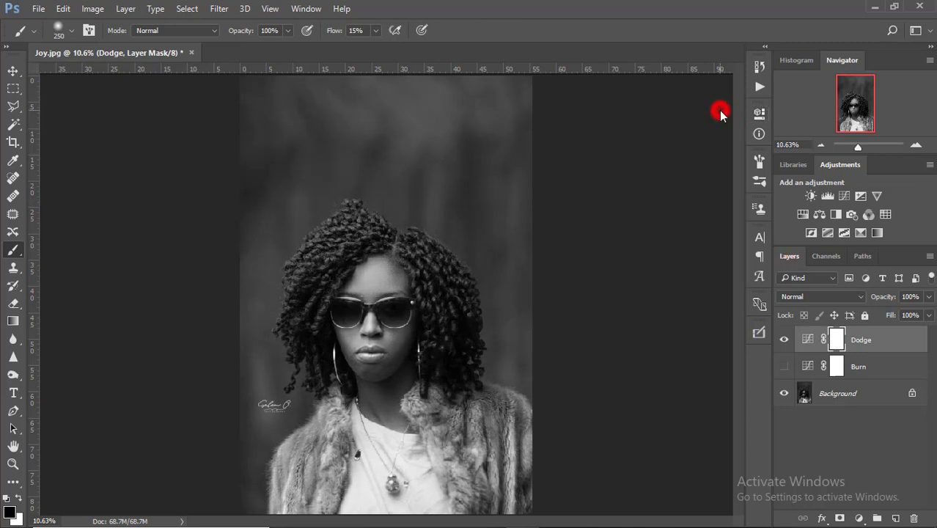
left_click(784, 366)
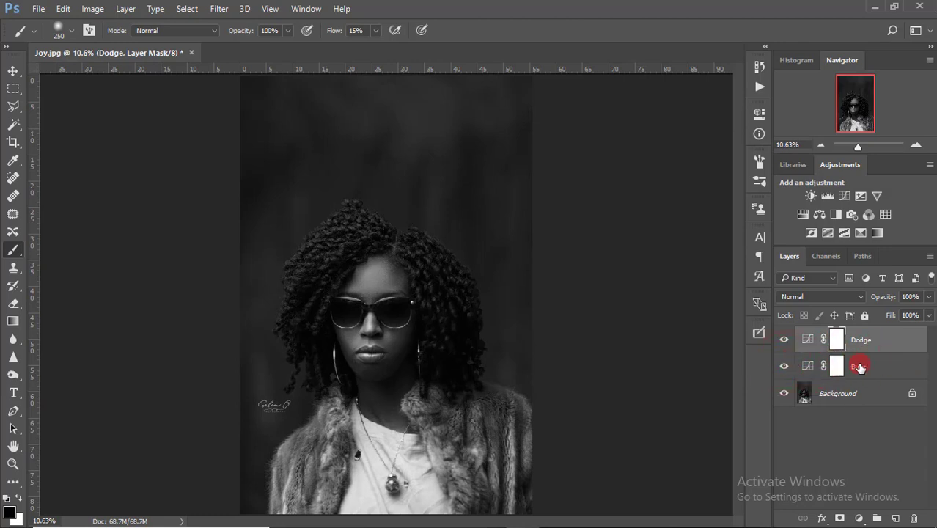
Step: Group the Dodge and Burn layers and name the group D&B
left_click(859, 366, "shift")
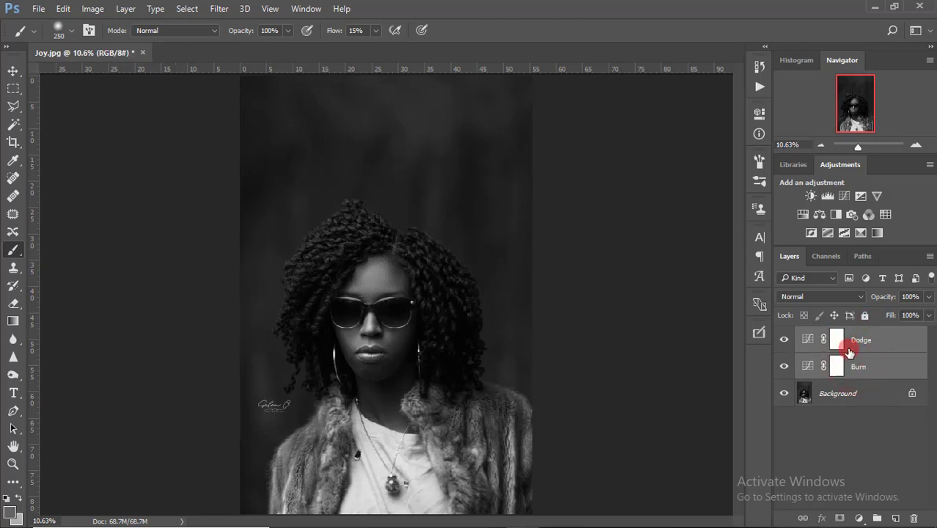
key("ctrl+g")
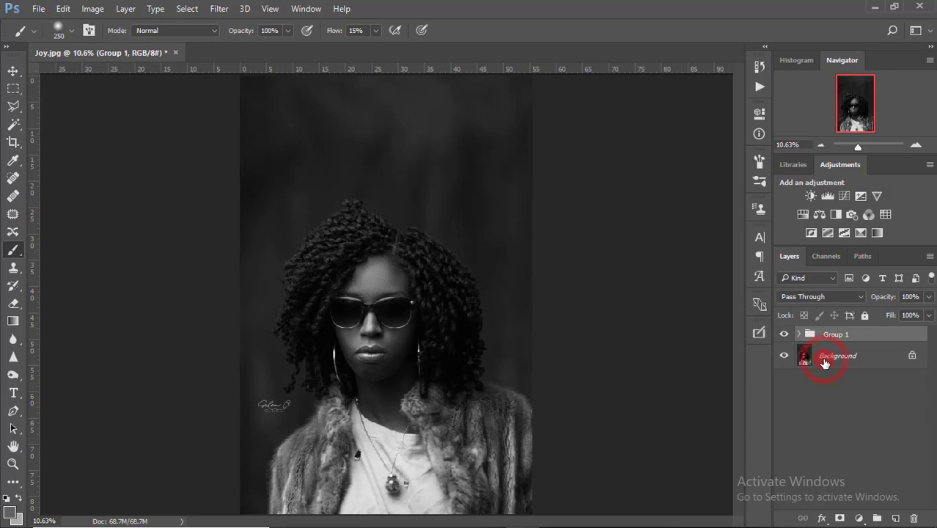
double_click(835, 334)
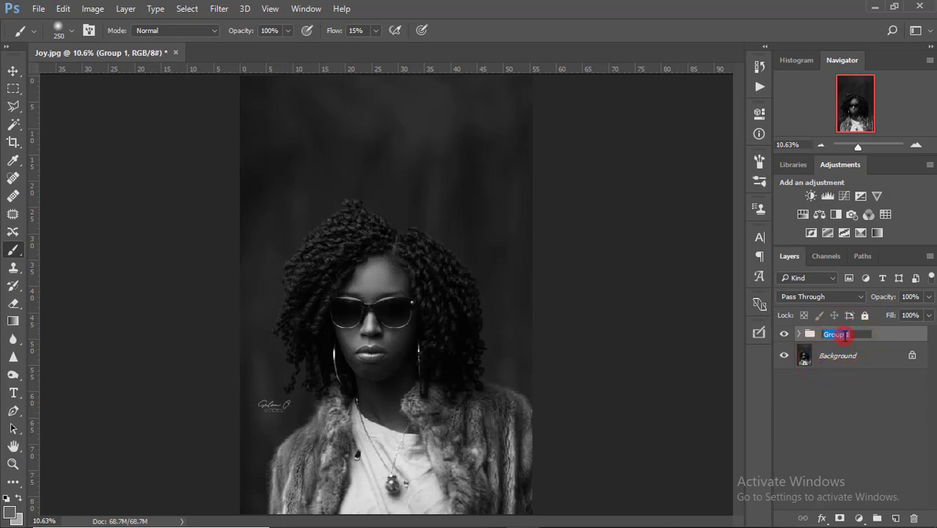
type("D&B")
key("Return")
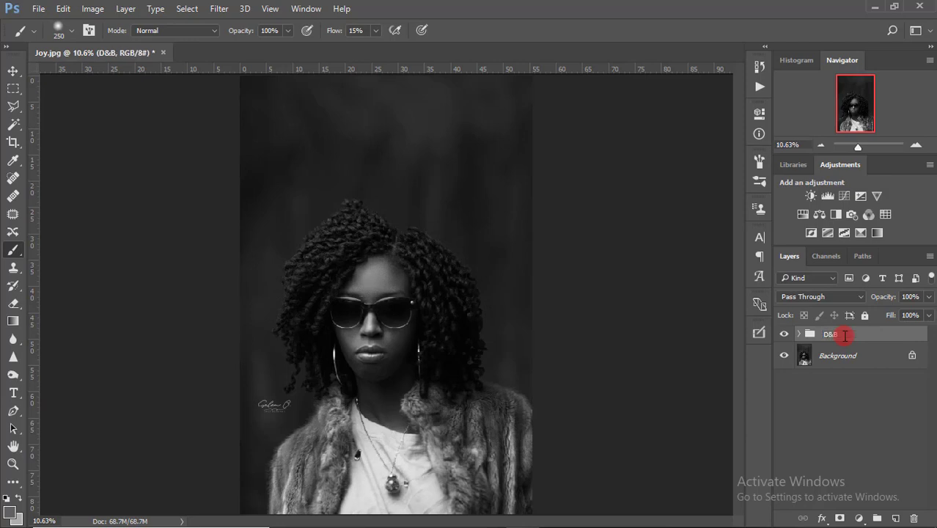
Step: Expand the D&B group and invert the Dodge and Burn layer masks to black
left_click(799, 335)
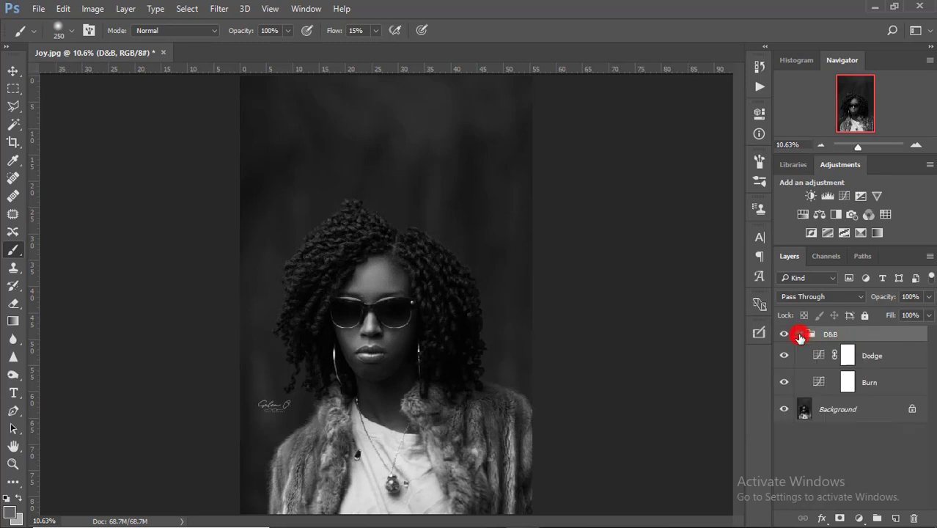
left_click(847, 355)
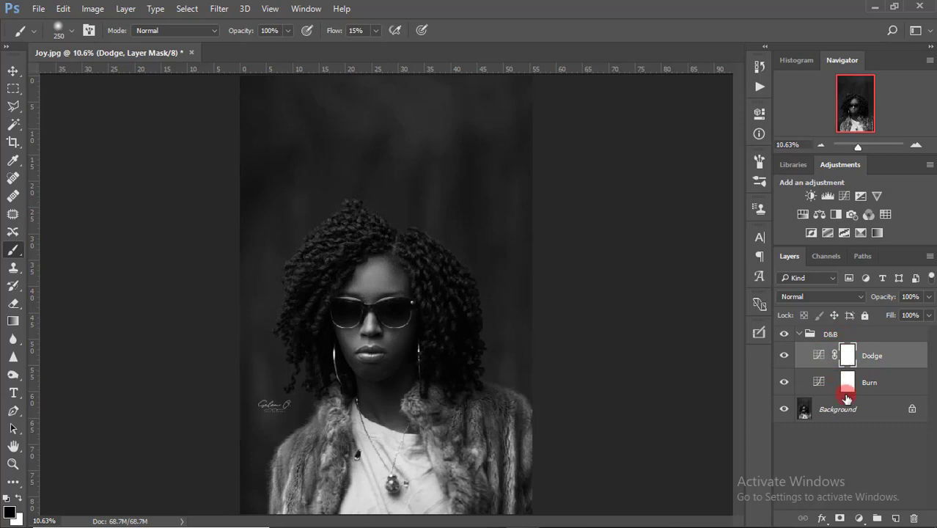
left_click(847, 356)
key("ctrl+i")
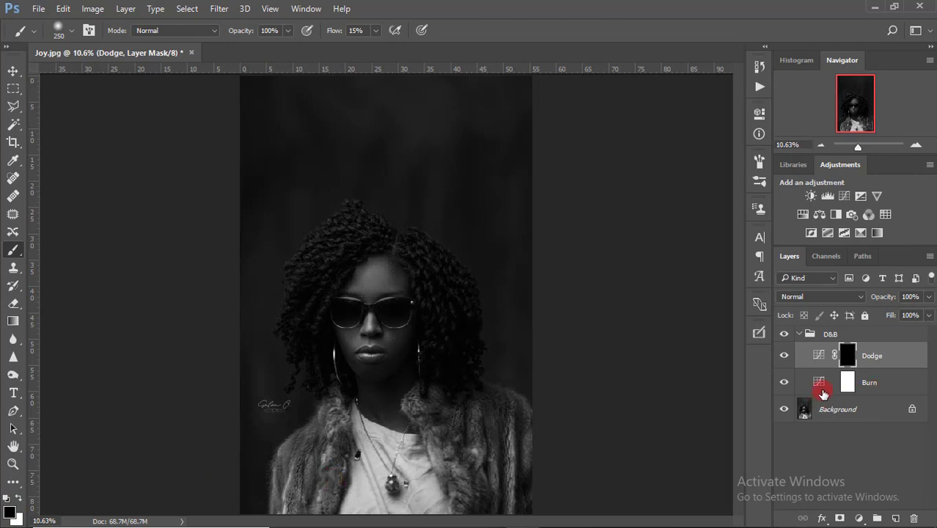
left_click(847, 383)
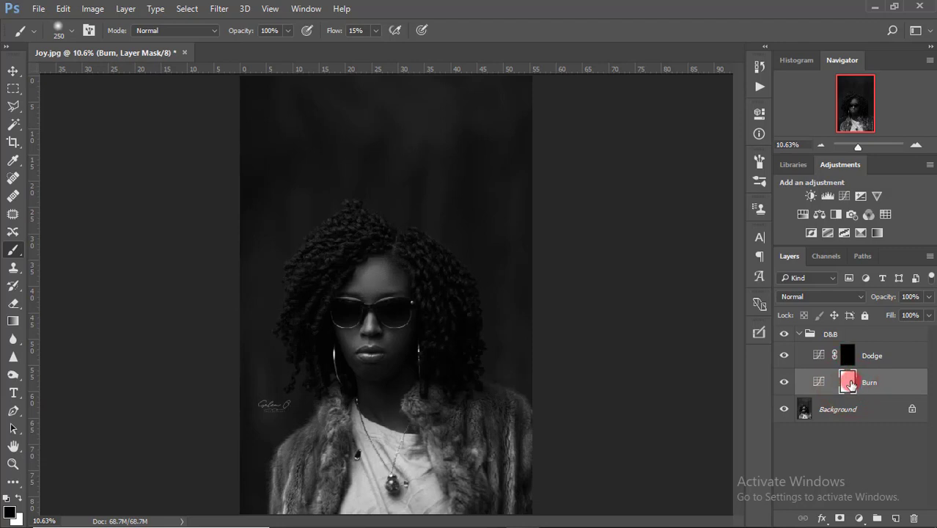
key("ctrl+i")
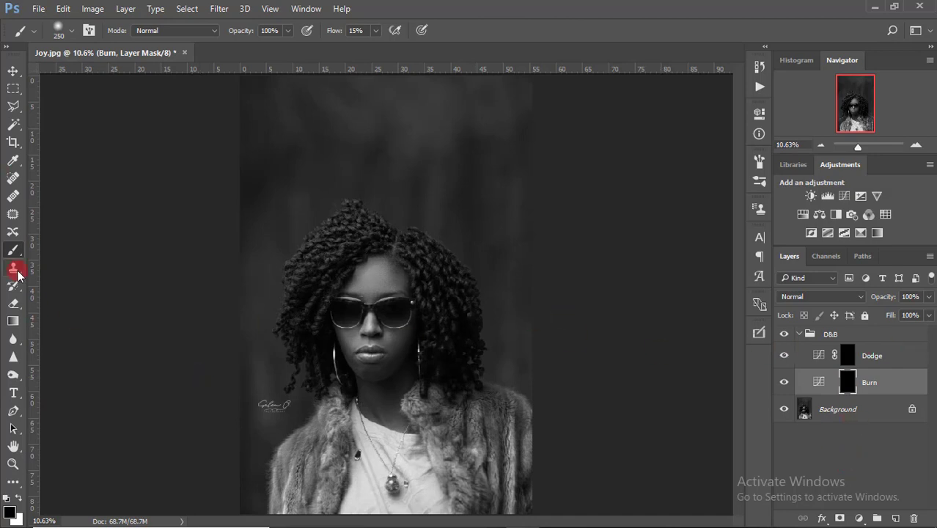
Step: Brush white on the Dodge mask over the centre of the forehead to lighten it
left_click(19, 497)
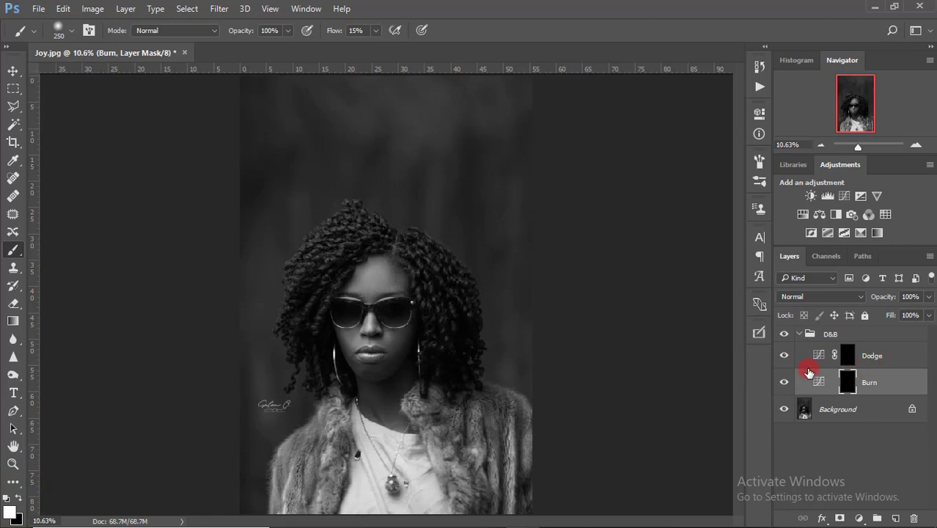
left_click(848, 357)
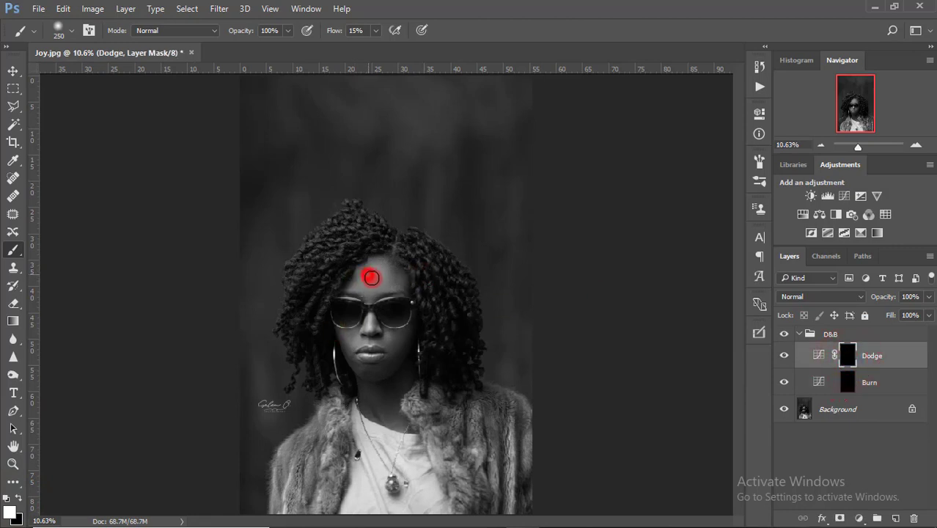
mouse_move(371, 278)
left_mouse_down()
mouse_move(360, 267)
mouse_move(375, 273)
mouse_move(367, 297)
mouse_move(365, 279)
left_mouse_up()
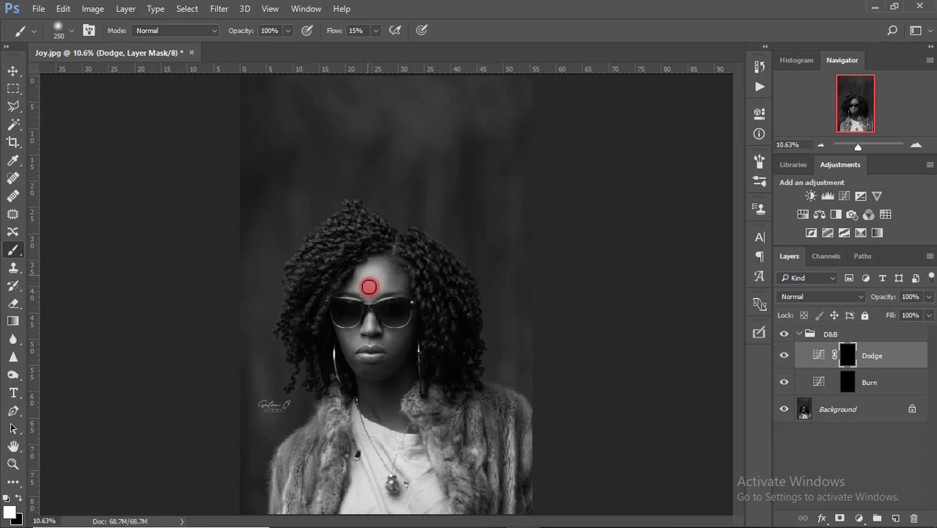
left_click_drag(370, 291, 368, 273)
Step: Brush white on the Burn mask along the cheeks and jaw to darken the sides of the lower face
left_click(846, 381)
mouse_move(399, 349)
left_mouse_down()
mouse_move(406, 325)
mouse_move(386, 373)
mouse_move(414, 321)
left_mouse_up()
mouse_move(369, 365)
left_mouse_down()
mouse_move(343, 339)
mouse_move(358, 382)
mouse_move(337, 325)
mouse_move(354, 365)
mouse_move(340, 337)
mouse_move(355, 365)
mouse_move(385, 366)
mouse_move(411, 334)
left_mouse_up()
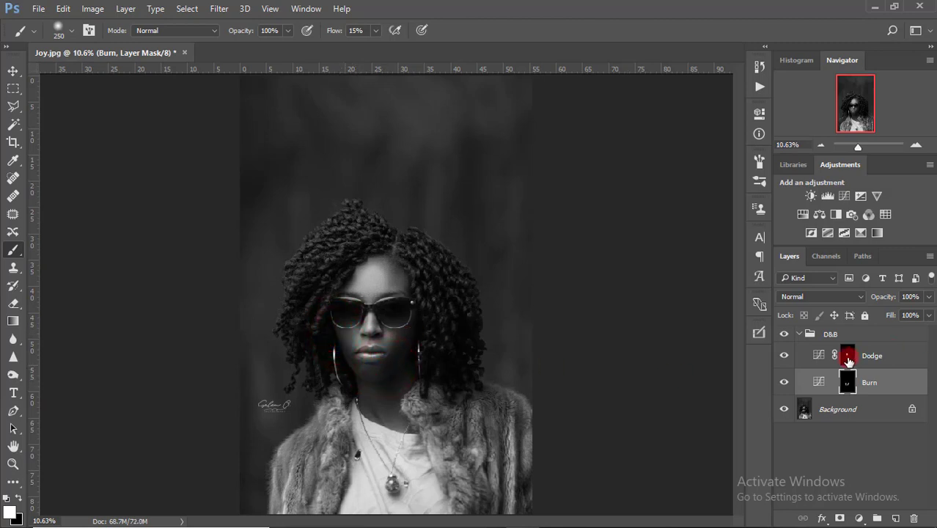
Step: Brush white on the Dodge mask around the mouth and chin, and hide the D&B group to compare with the original
left_click(846, 356)
mouse_move(380, 344)
left_mouse_down()
mouse_move(404, 330)
mouse_move(382, 352)
mouse_move(399, 333)
mouse_move(354, 340)
mouse_move(338, 331)
mouse_move(384, 343)
mouse_move(368, 383)
left_mouse_up()
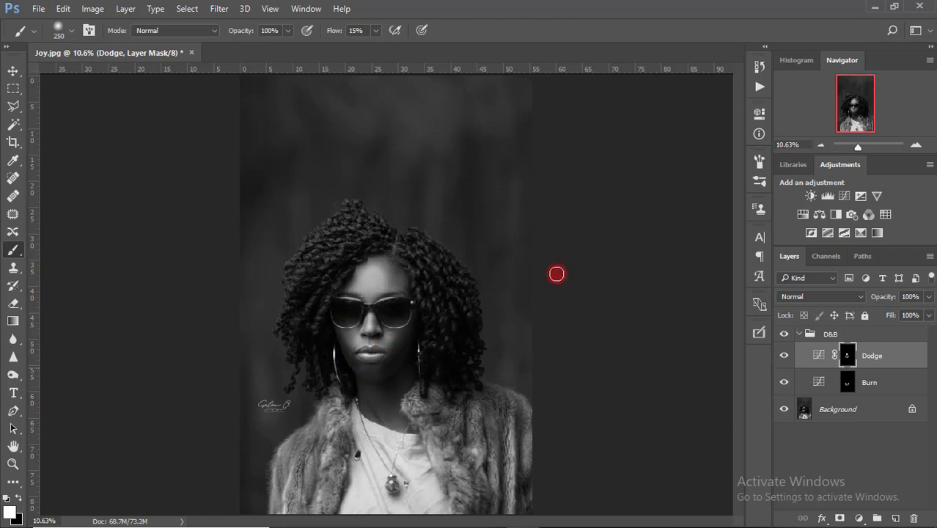
left_click(788, 337)
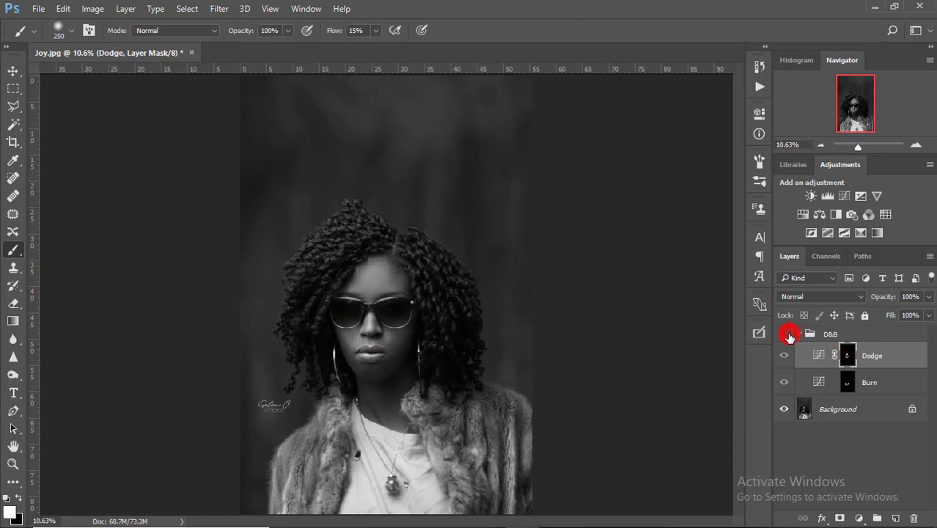
Step: Show the D&B group again and set the Burn layer's opacity to 80%
left_click(789, 337)
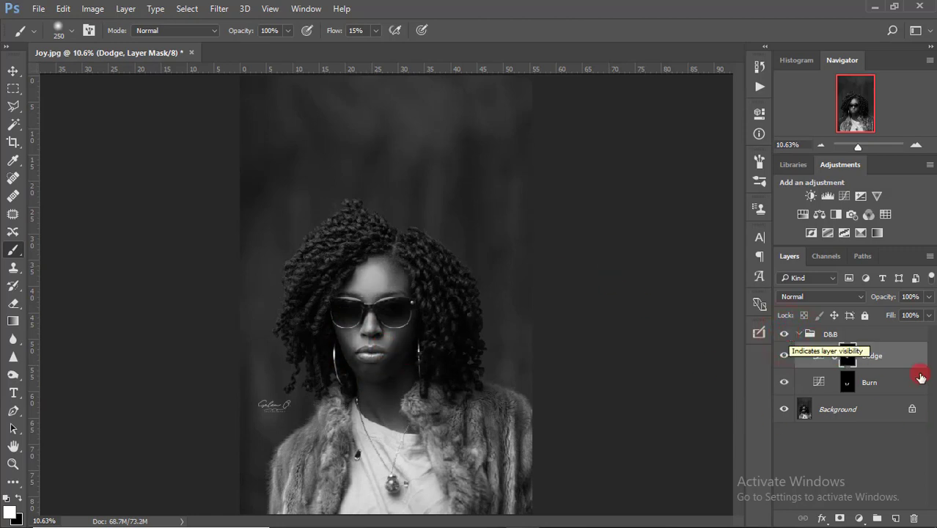
left_click(893, 383)
left_click_drag(888, 295, 873, 299)
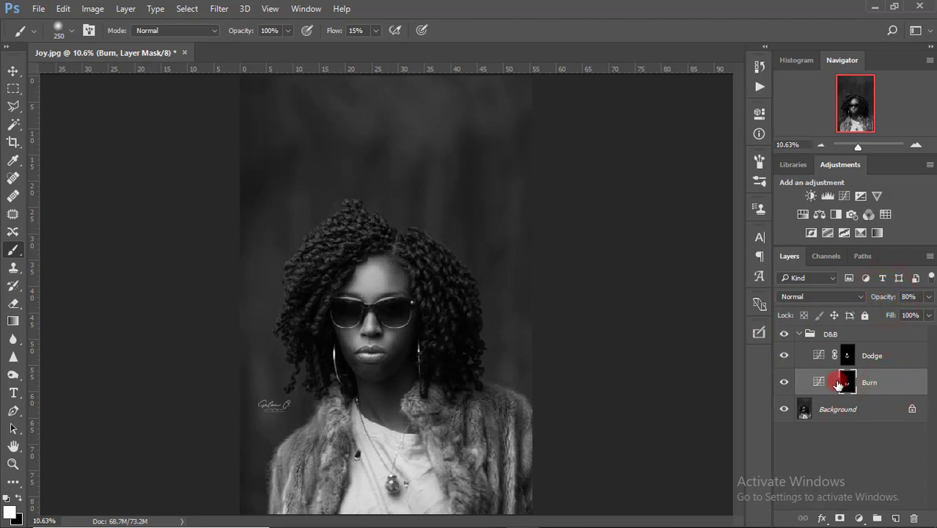
Step: Collapse the D&B group and toggle its visibility repeatedly to compare the portrait before and after, leaving the group shown
left_click(887, 355)
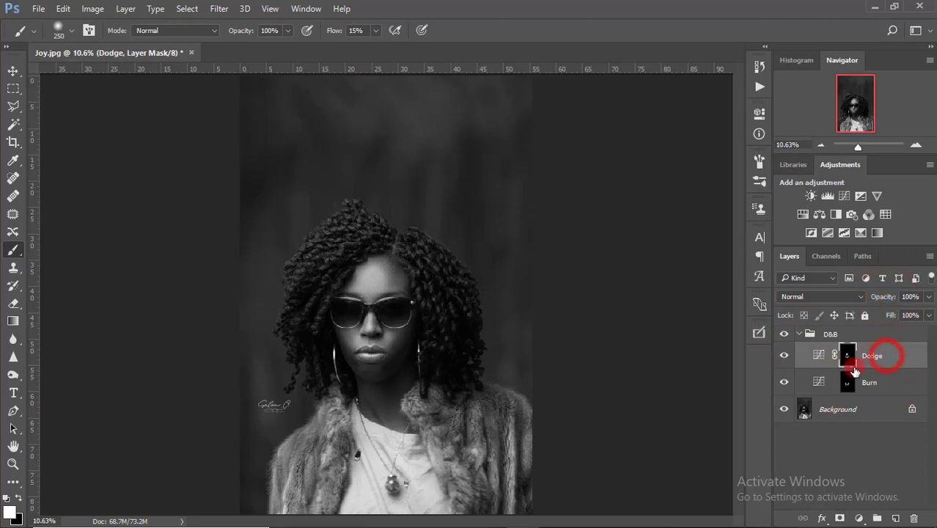
left_click(800, 333)
left_click(798, 334)
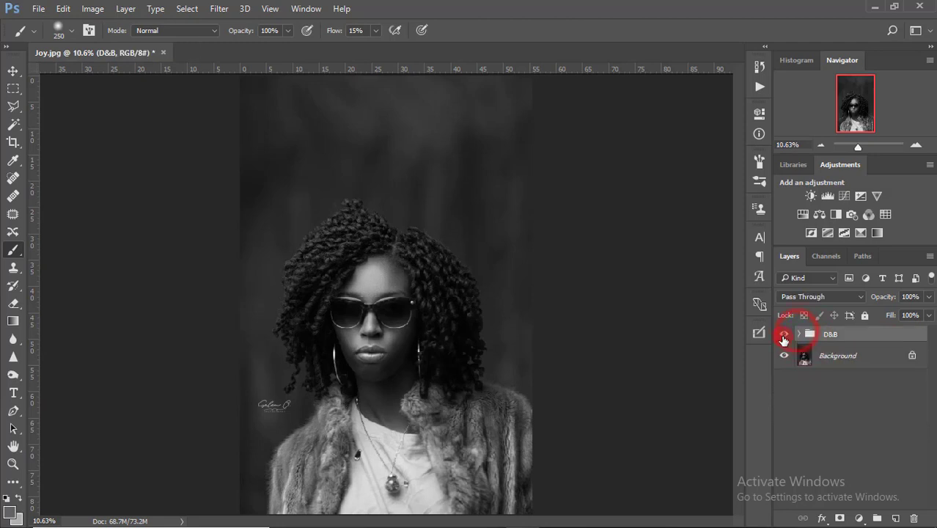
left_click(783, 334)
left_click(783, 335)
left_click(783, 335)
left_click(783, 335)
left_click(783, 336)
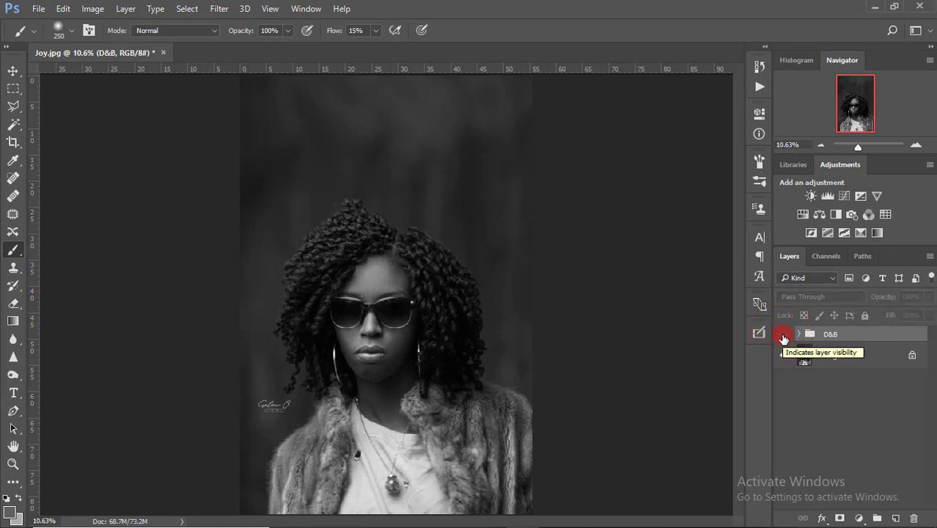
left_click(783, 336)
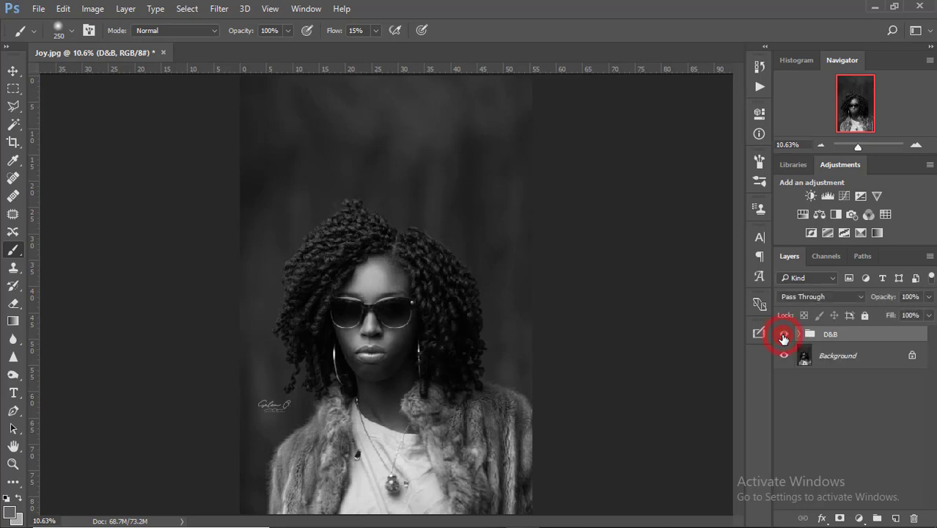